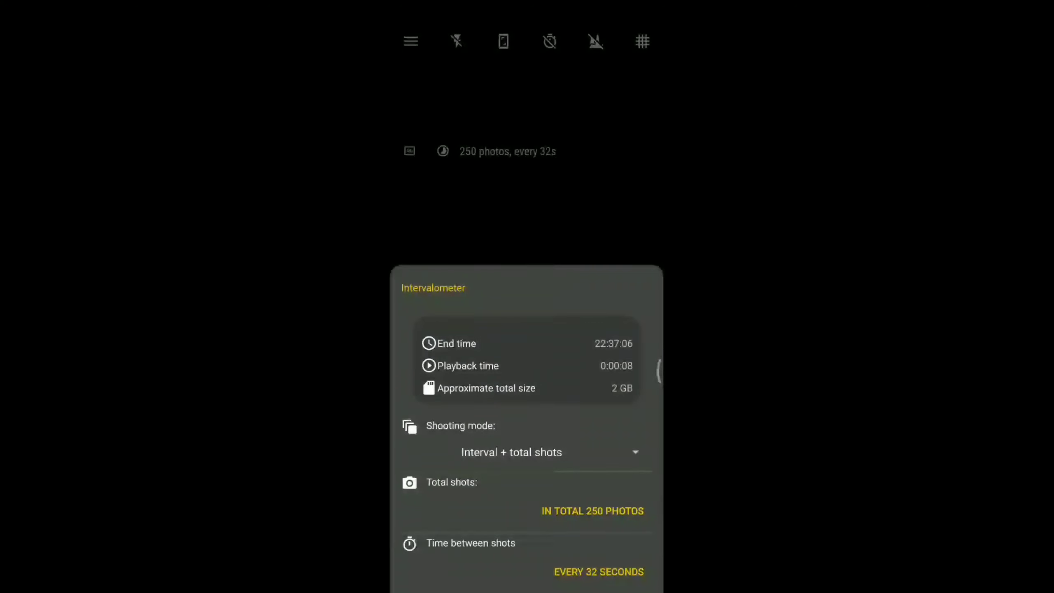
# Step: Set the intervalometer's Total shots to 250
pyautogui.click(592, 511)
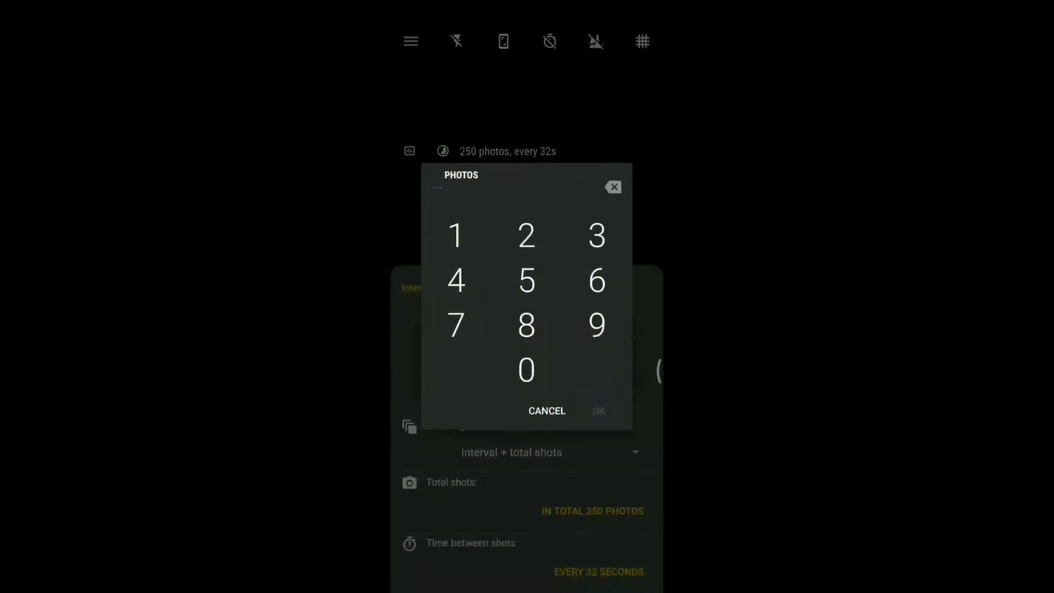
pyautogui.click(527, 236)
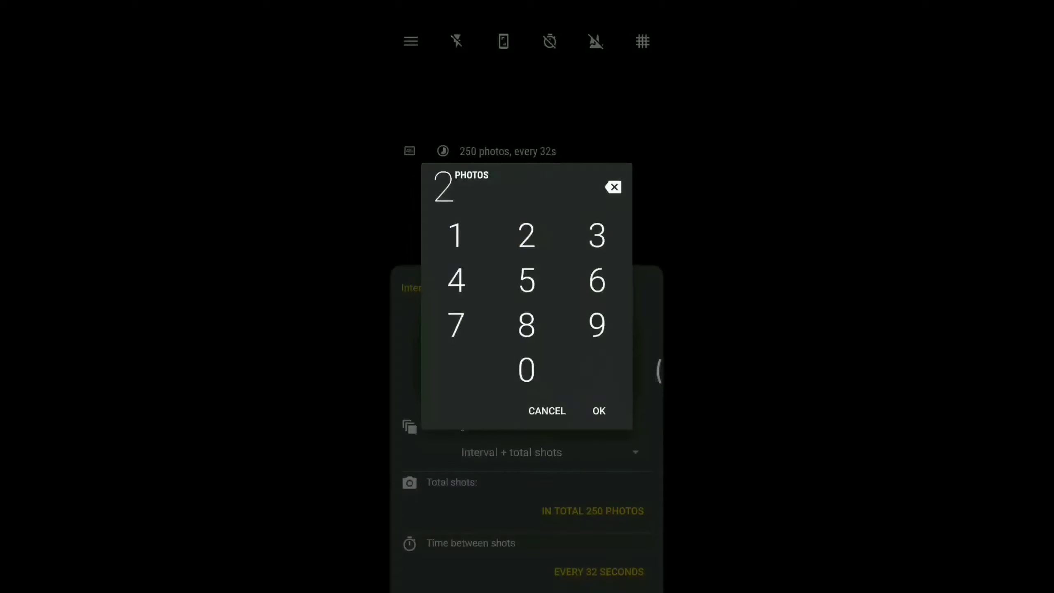
pyautogui.click(526, 280)
pyautogui.click(526, 370)
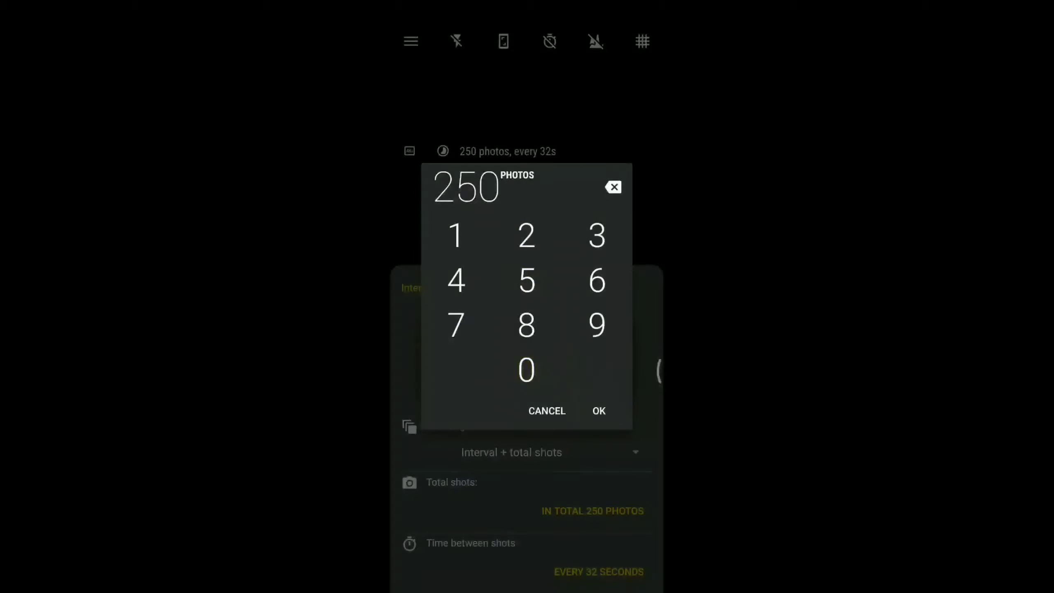
pyautogui.click(599, 410)
# Step: Set Time between shots to 32 seconds and close the intervalometer sheet
pyautogui.click(622, 577)
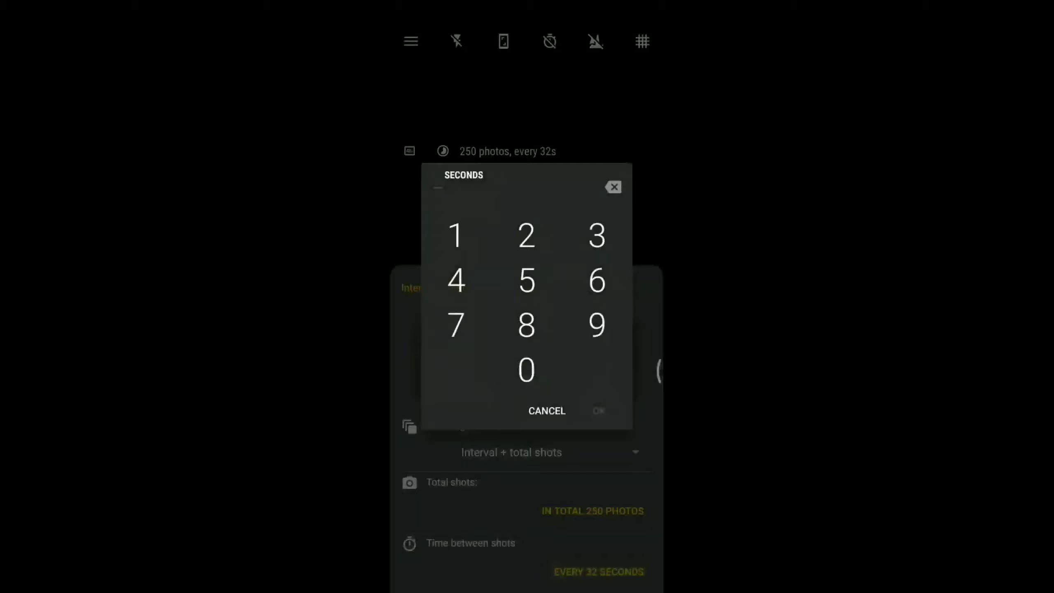
pyautogui.click(596, 235)
pyautogui.click(526, 236)
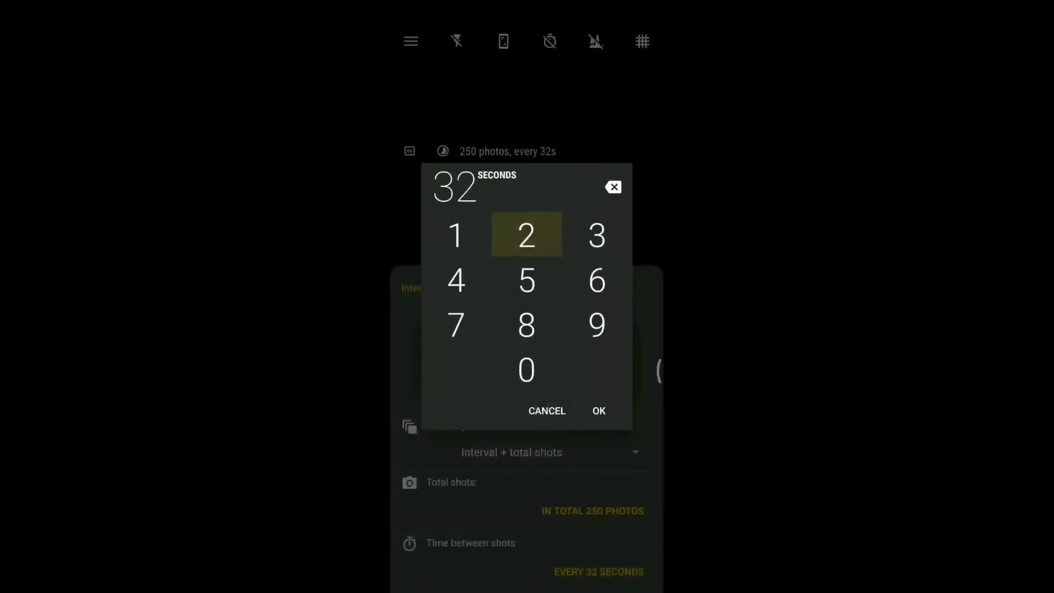
pyautogui.click(598, 410)
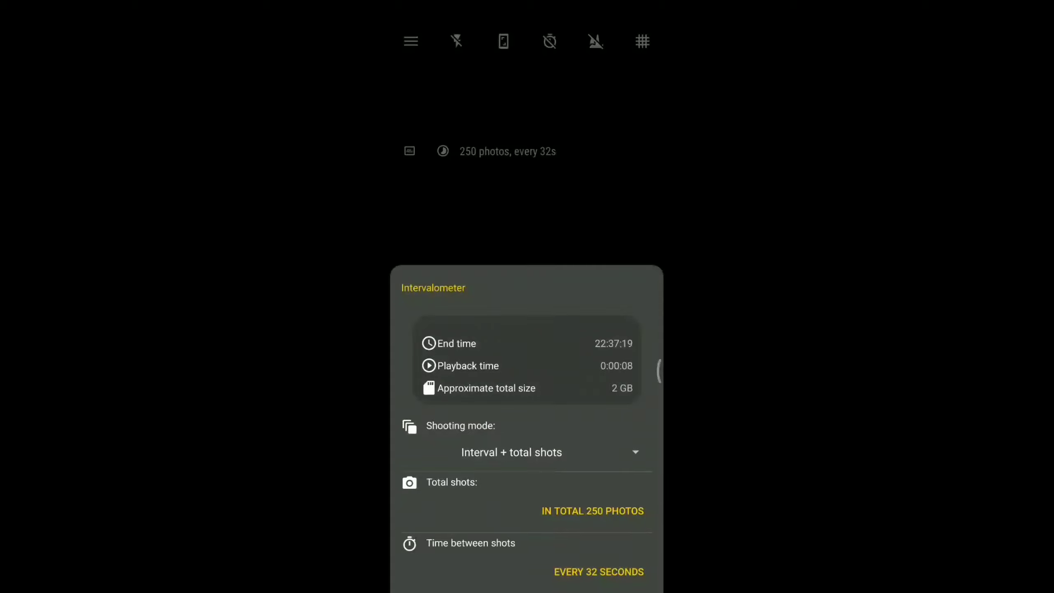
pyautogui.click(611, 209)
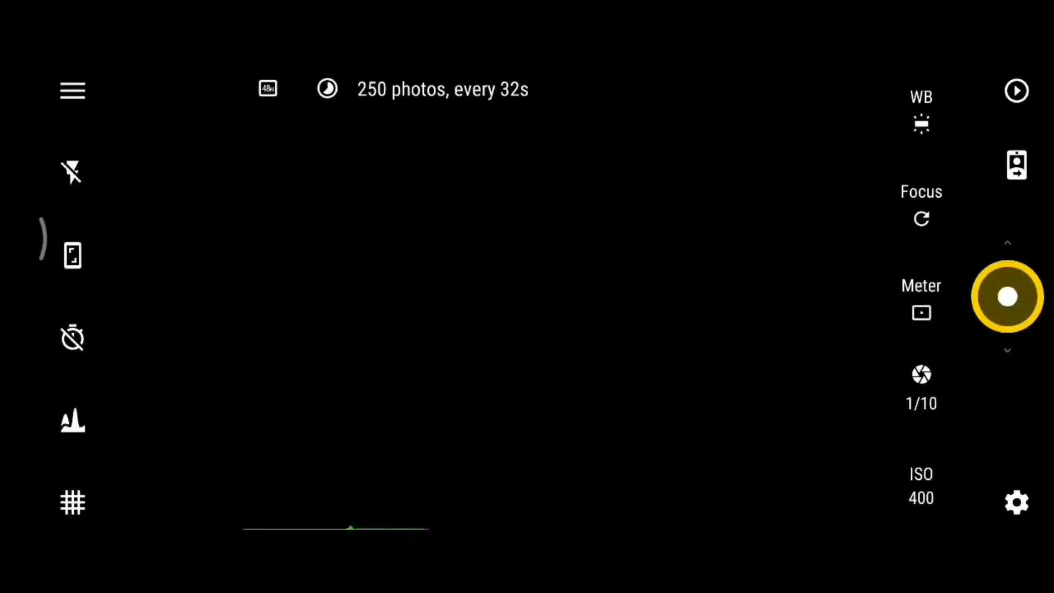
# Step: Start the intervalometer timelapse with the shutter button, beginning shot 1 of 250
pyautogui.click(1006, 296)
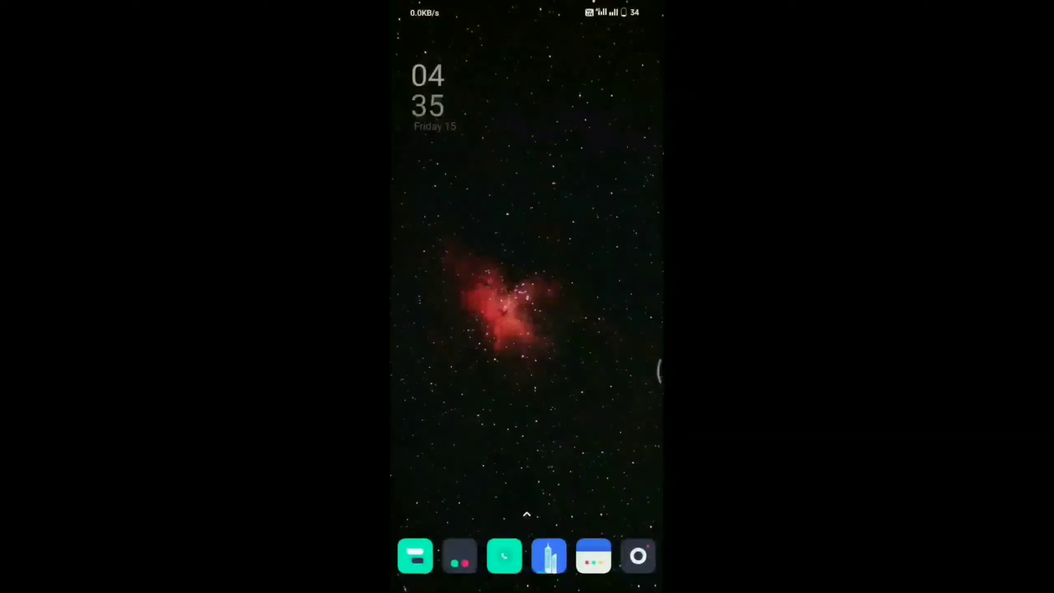
# Step: Launch Star Trails and browse the Gallery's Albums list as the photo source
pyautogui.moveTo(526, 494); pyautogui.dragTo(527, 247)
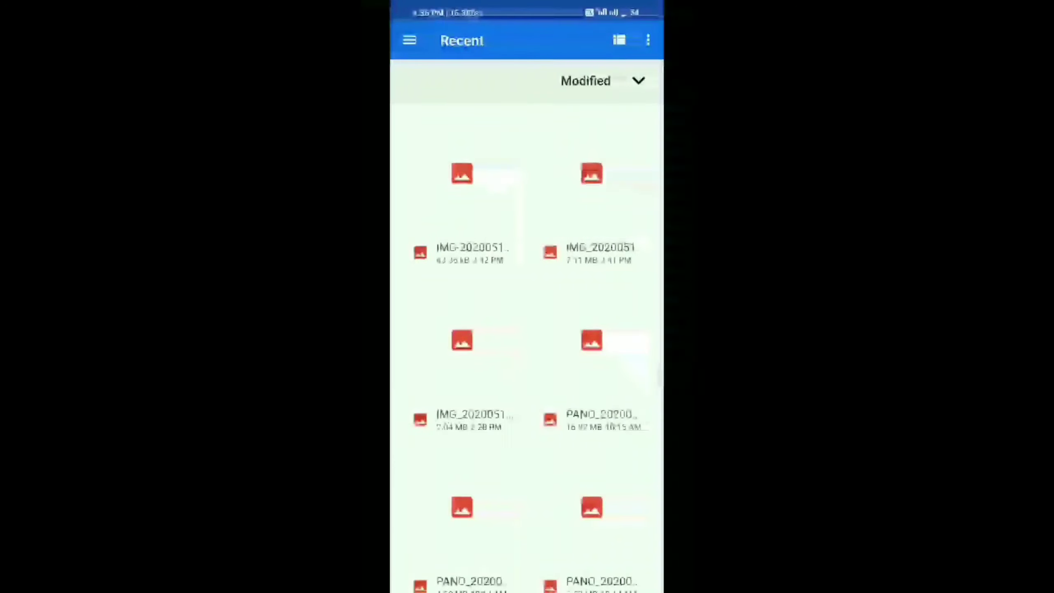
pyautogui.click(410, 42)
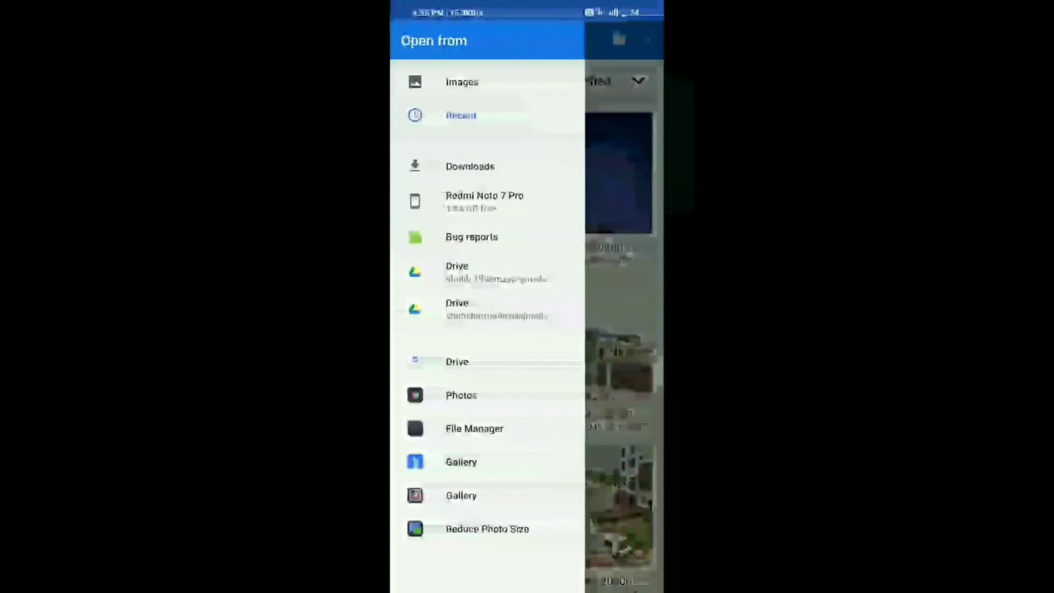
pyautogui.click(461, 461)
pyautogui.click(560, 82)
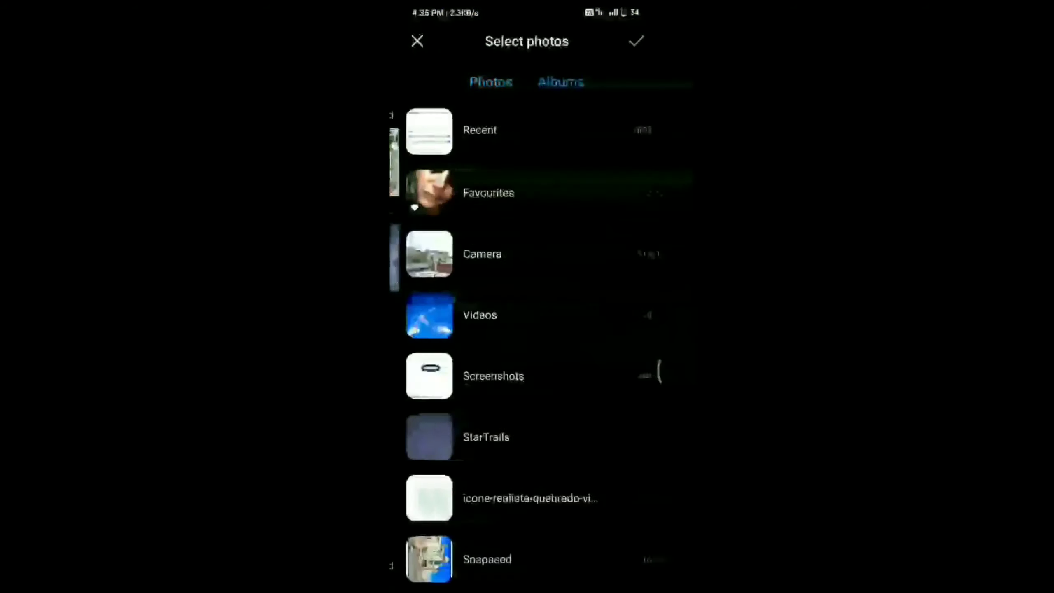
pyautogui.moveTo(538, 219); pyautogui.dragTo(588, 127)
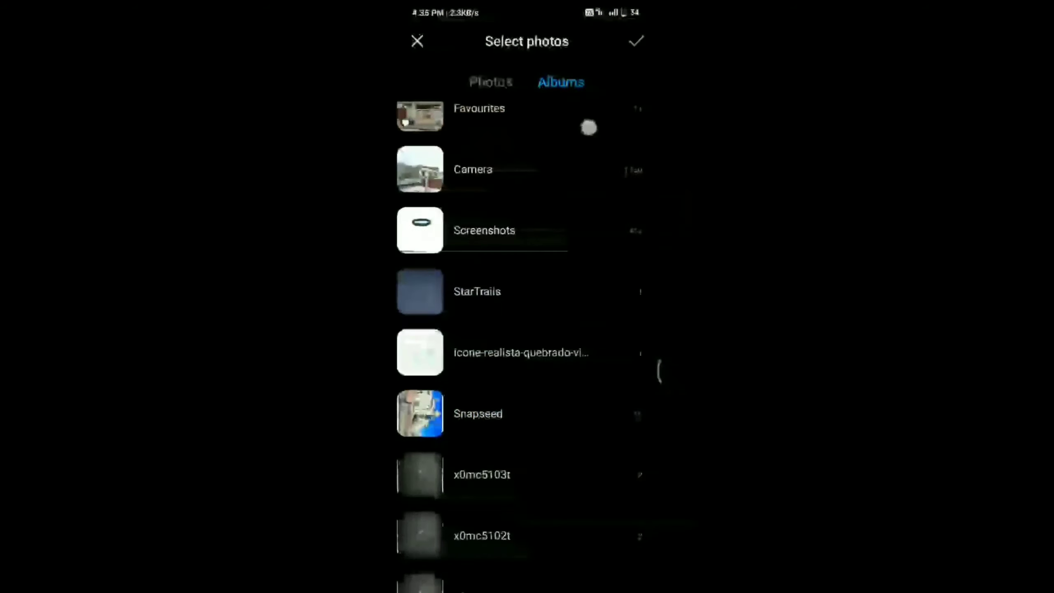